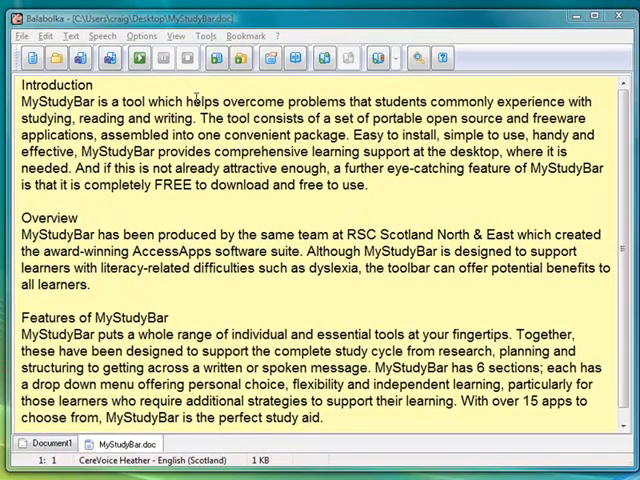
Show the Options menu listing Balabolka's speech and spelling settings.
left_click(150, 37)
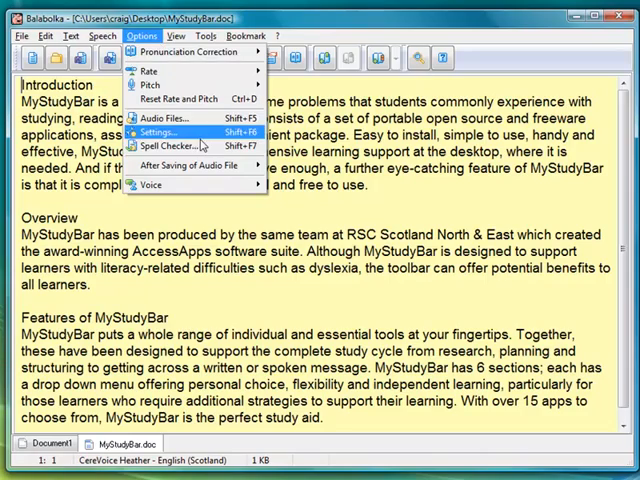
View the Spell Checker settings, acknowledging the warning that no dictionary is installed.
left_click(203, 149)
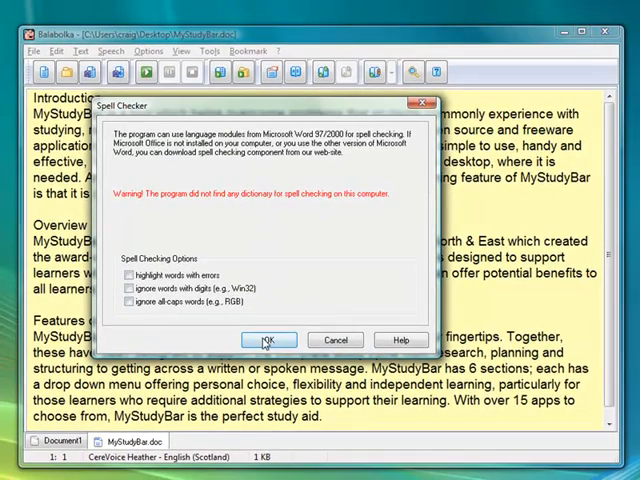
left_click(267, 341)
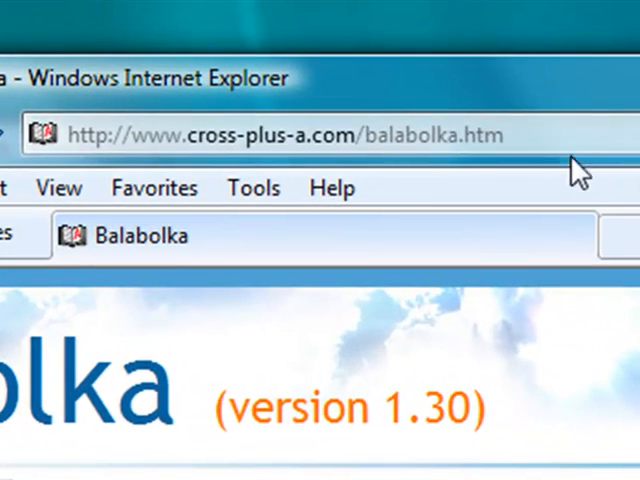
Select and then clear the Balabolka page address before scrolling to the Spell Checking section.
left_click(566, 156)
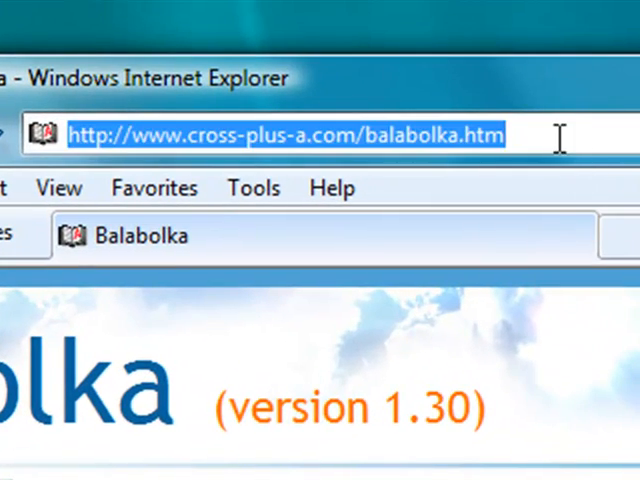
left_click(559, 136)
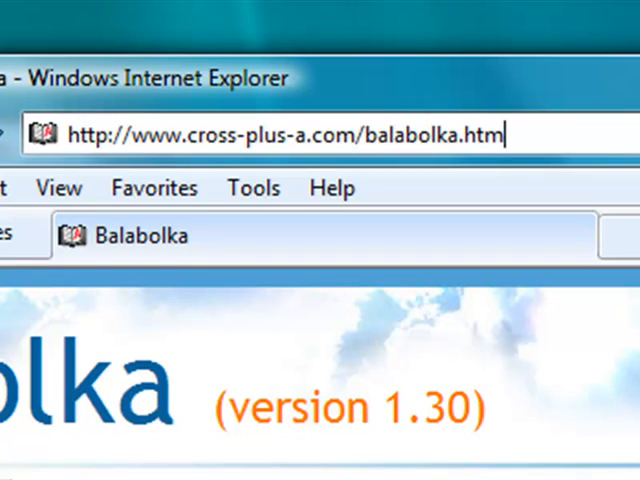
scroll(320, 380, "down", 3)
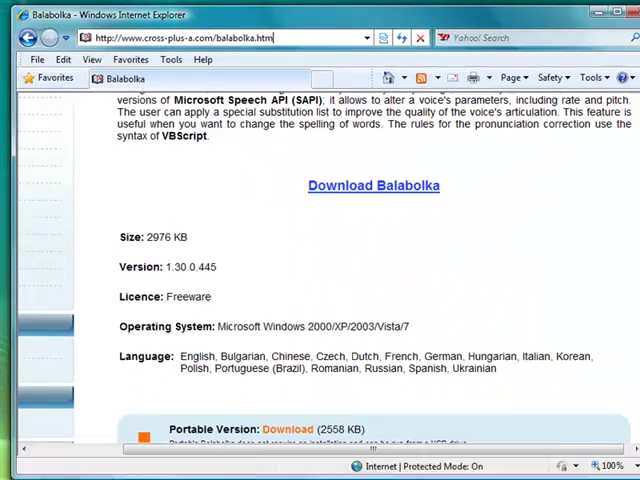
scroll(320, 260, "down", 2)
scroll(320, 260, "down", 3)
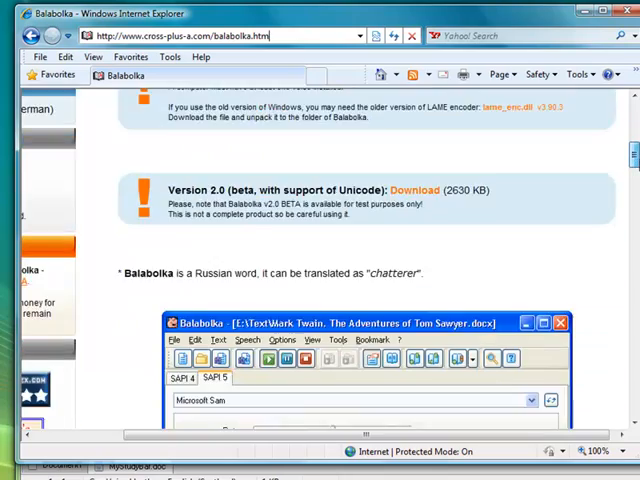
scroll(320, 260, "down", 2)
scroll(320, 260, "down", 2)
scroll(320, 260, "down", 2)
scroll(320, 260, "down", 3)
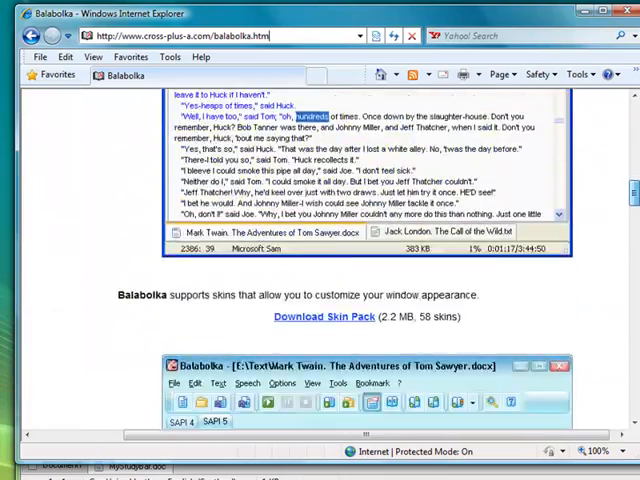
scroll(320, 260, "down", 2)
scroll(320, 260, "down", 2)
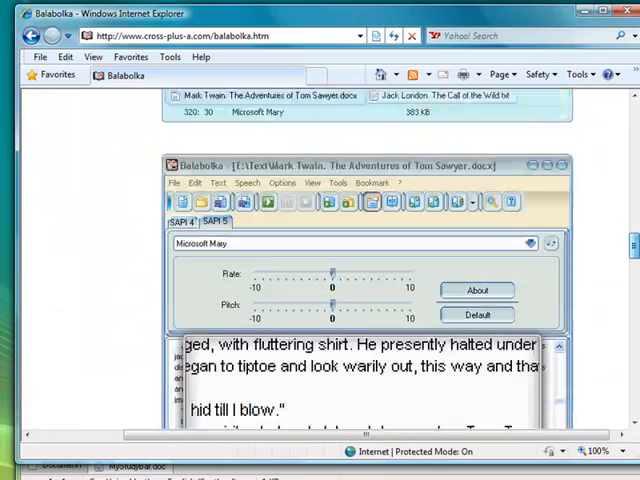
scroll(320, 260, "down", 3)
scroll(320, 260, "down", 3)
scroll(320, 260, "down", 2)
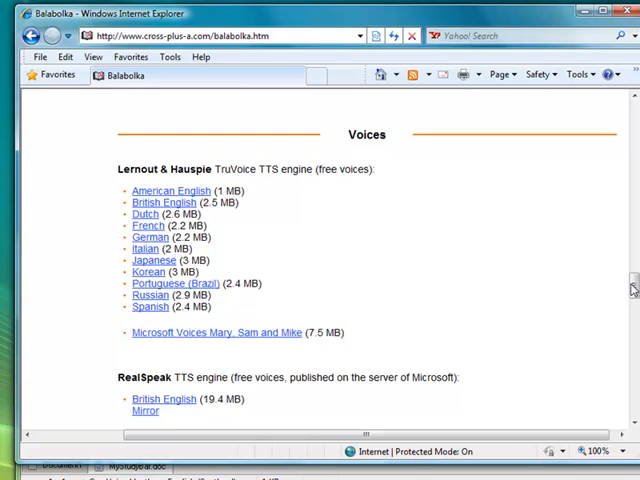
left_click_drag(632, 288, 633, 352)
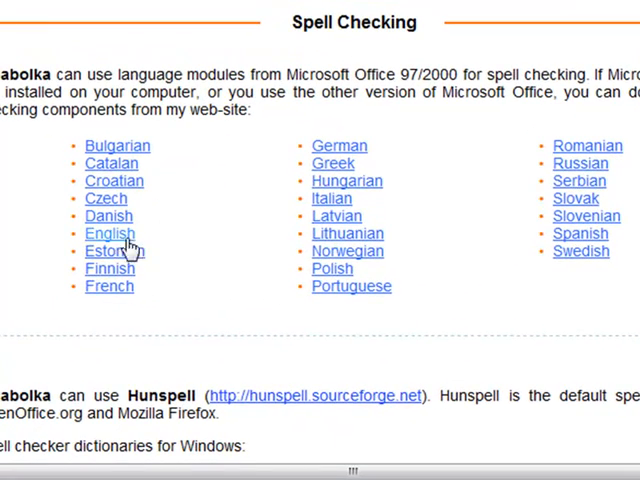
Download spell_English.zip from the English link and save it to the Desktop.
left_click(128, 245)
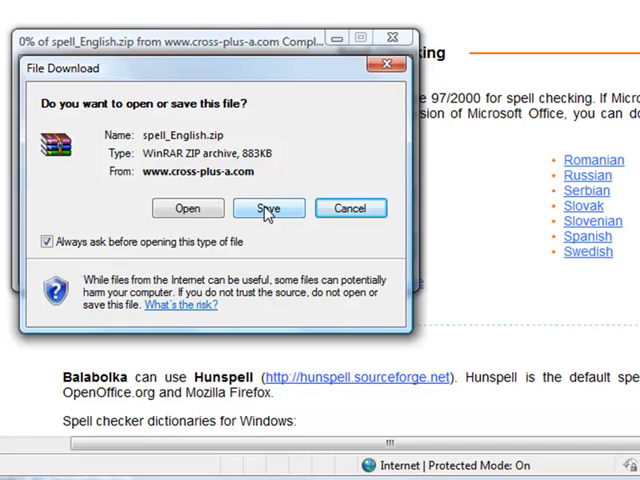
left_click(268, 210)
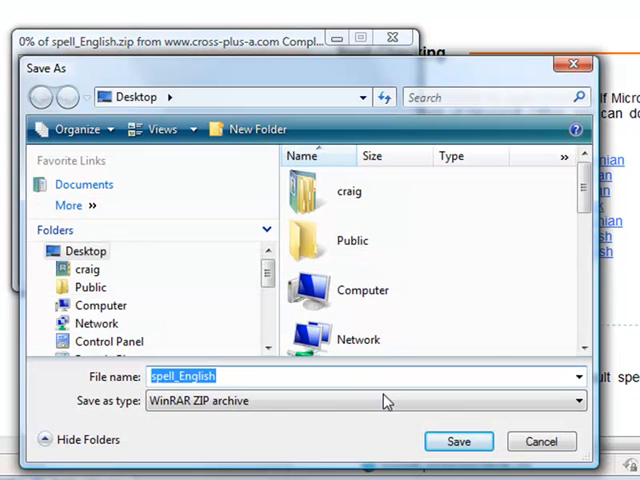
left_click(457, 444)
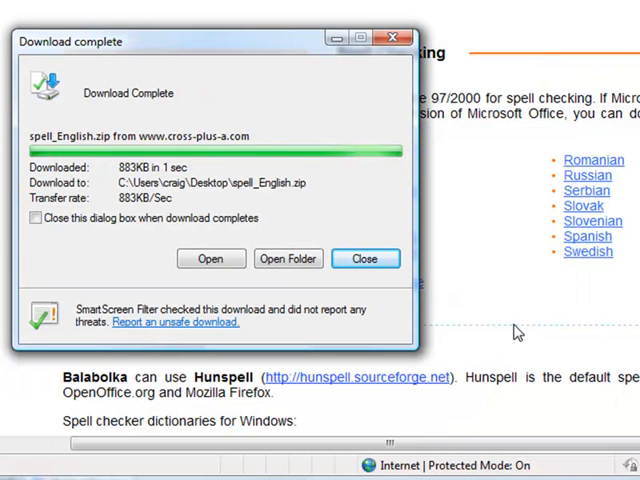
left_click(365, 262)
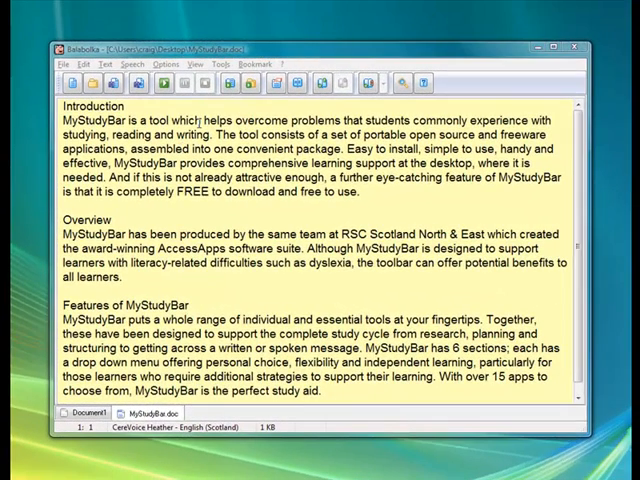
Enable marking of misspelled words so MyStudyBar, RSC and AccessApps show in red.
left_click(166, 64)
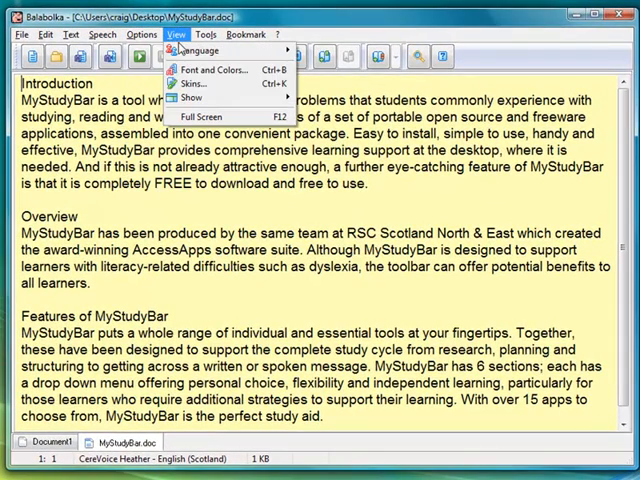
mouse_move(200, 97)
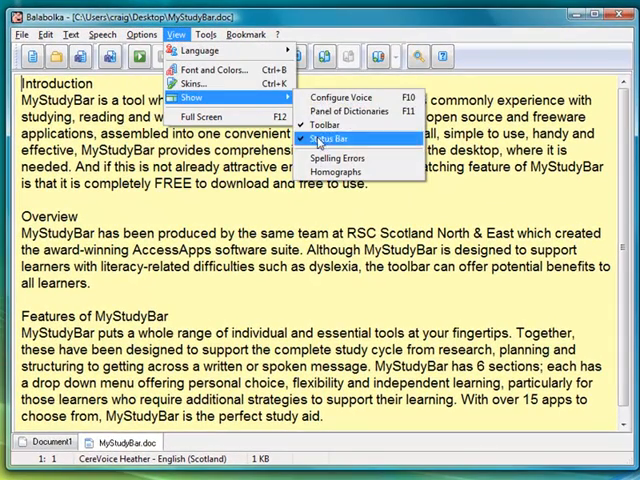
left_click(316, 162)
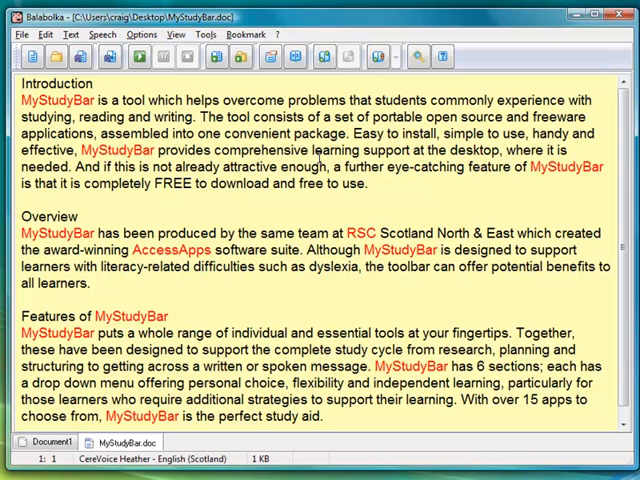
left_click(208, 40)
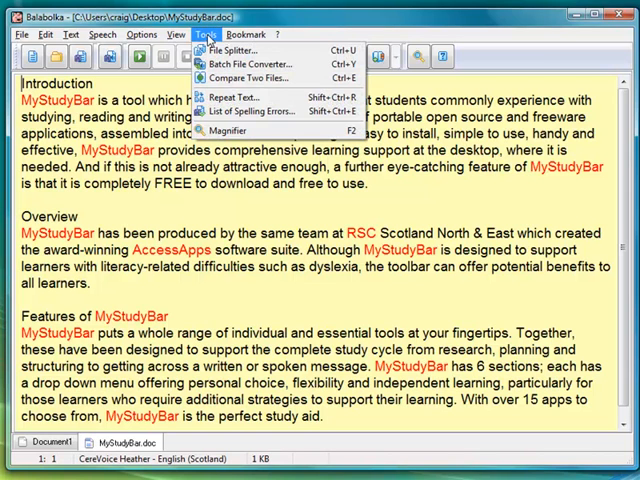
left_click(243, 116)
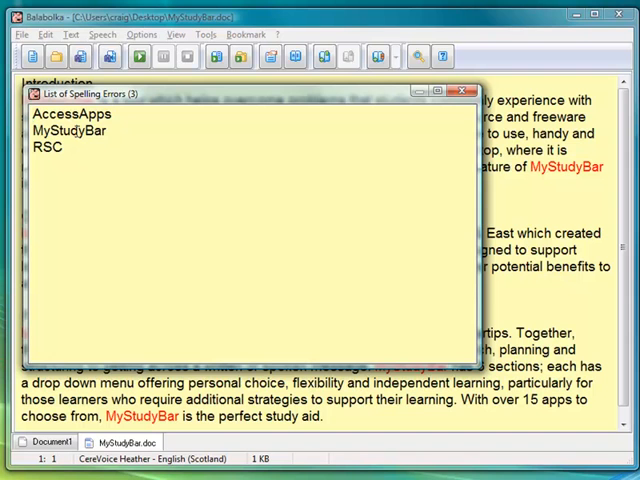
left_click(462, 93)
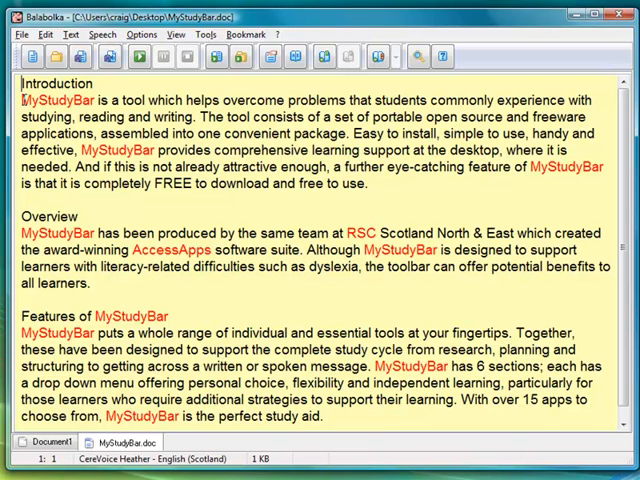
Read the opening sentence aloud, stop it, and select the first MyStudyBar.
key("shift+Right")
key("shift+Right")
key("shift+Right")
key("shift+Right")
key("shift+Right")
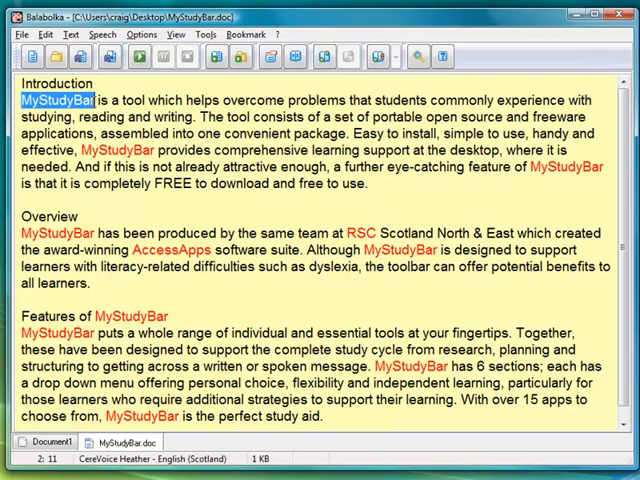
left_click(140, 57)
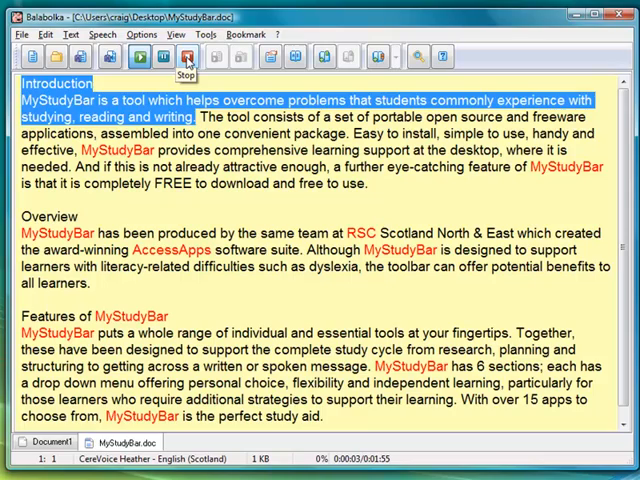
left_click(187, 58)
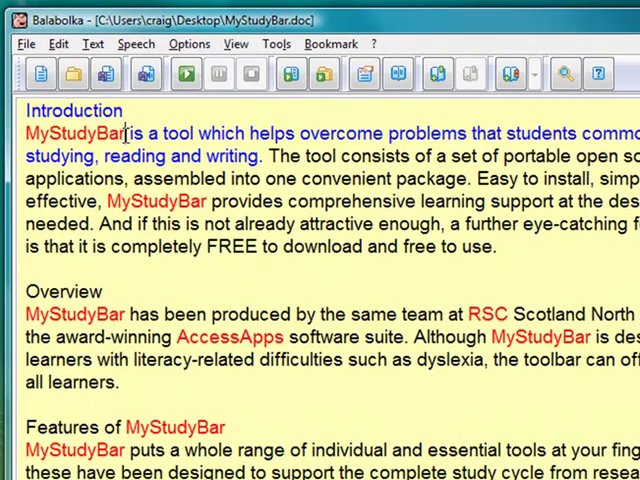
left_click_drag(126, 133, 26, 133)
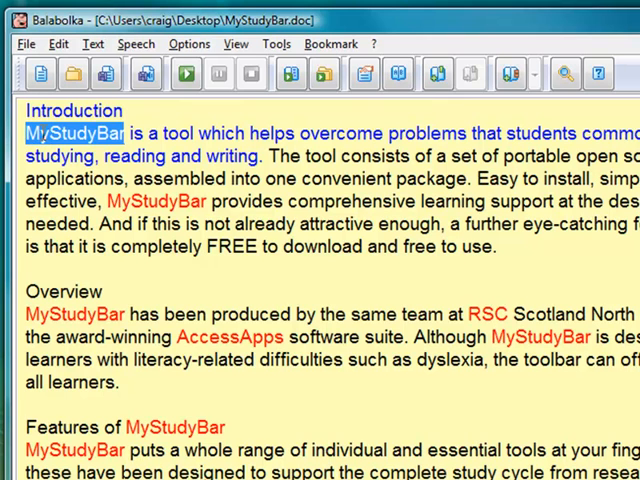
Choose Pronunciation for the selected MyStudyBar from its context menu.
right_click(44, 134)
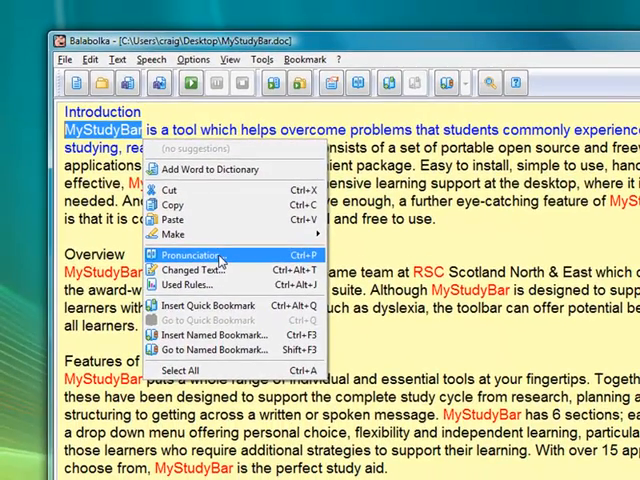
left_click(222, 261)
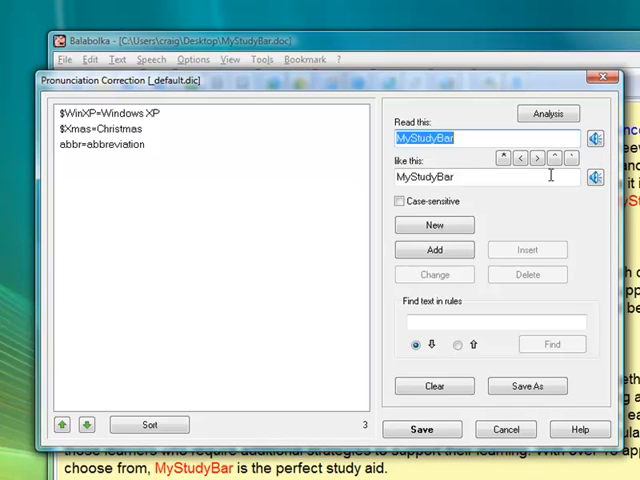
Add and save the rule MyStudyBar = My Study Bar by spacing out the spoken form.
left_click(411, 176)
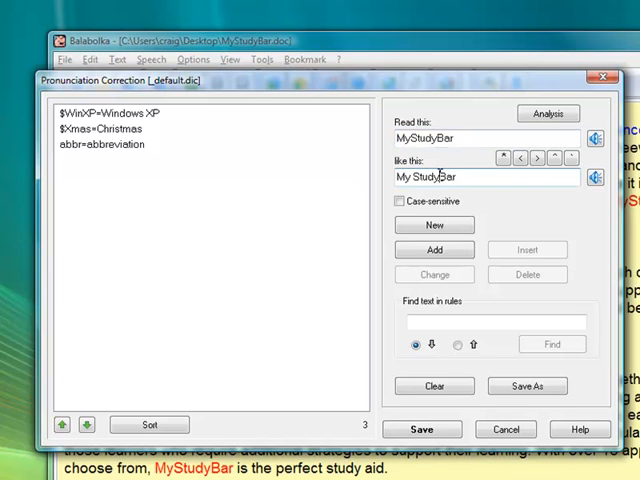
left_click(440, 176)
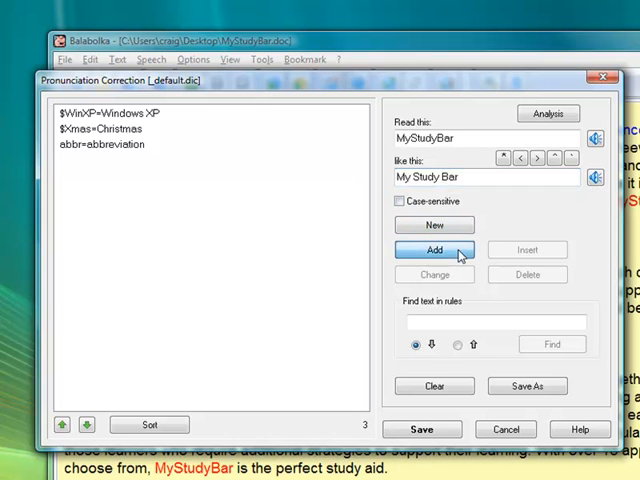
left_click(460, 252)
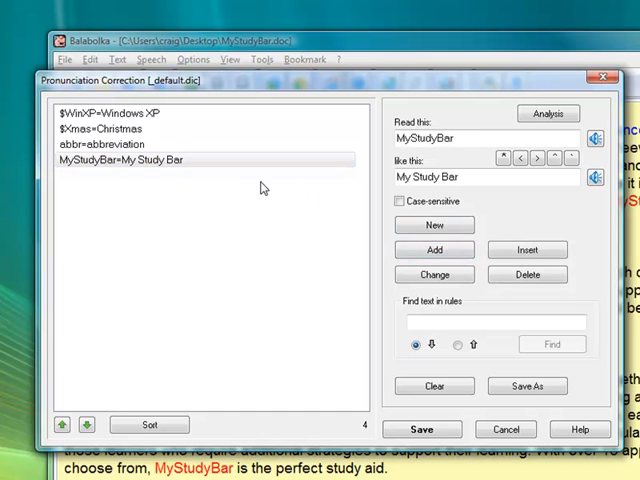
left_click(419, 433)
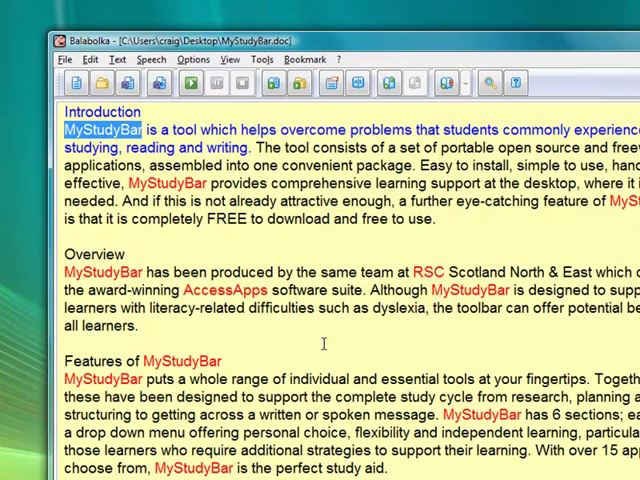
Read the opening sentence aloud with the new pronunciation, then stop the speech.
left_click(64, 129)
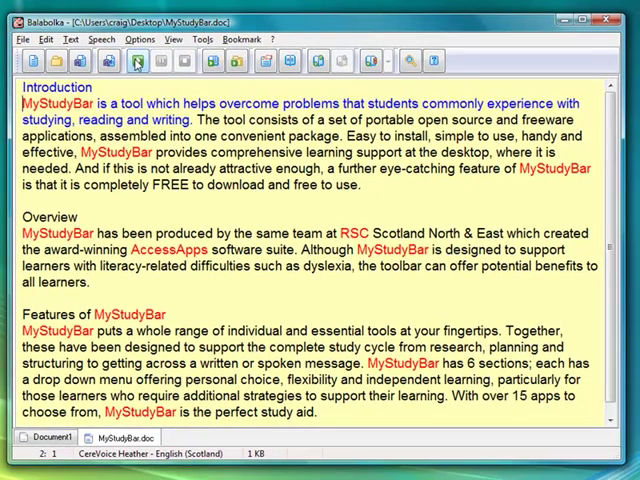
left_click(137, 62)
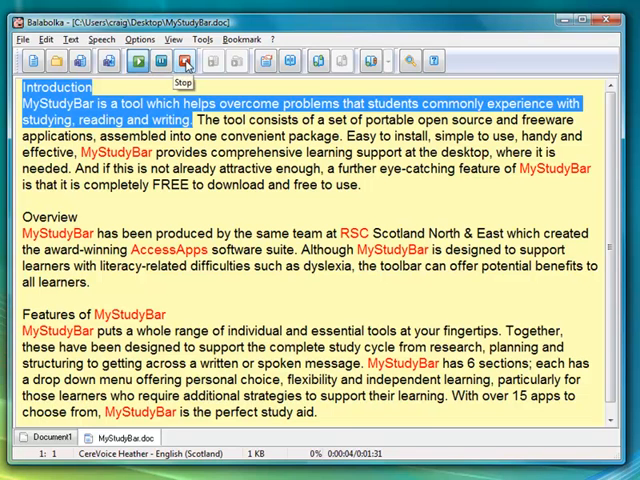
left_click(186, 64)
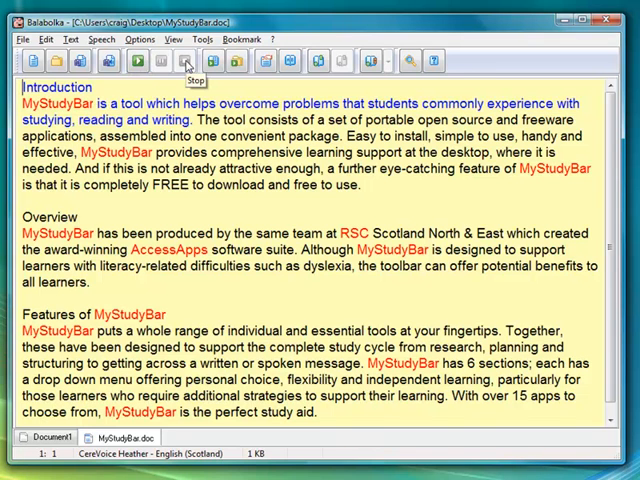